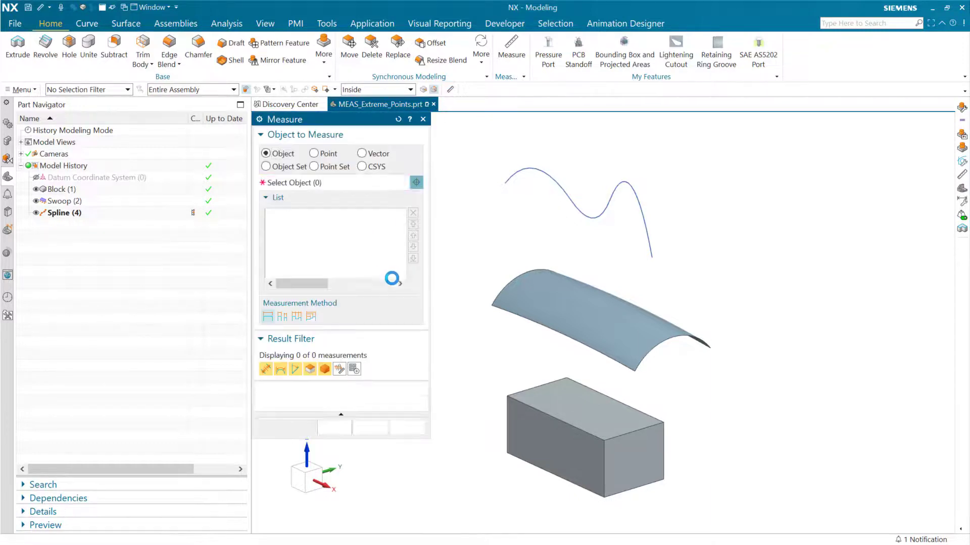
Step: Filter the Measure results to Extreme only, expand Settings, and open Measurement Preferences
{"action": "left_click", "coordinate": [340, 369]}
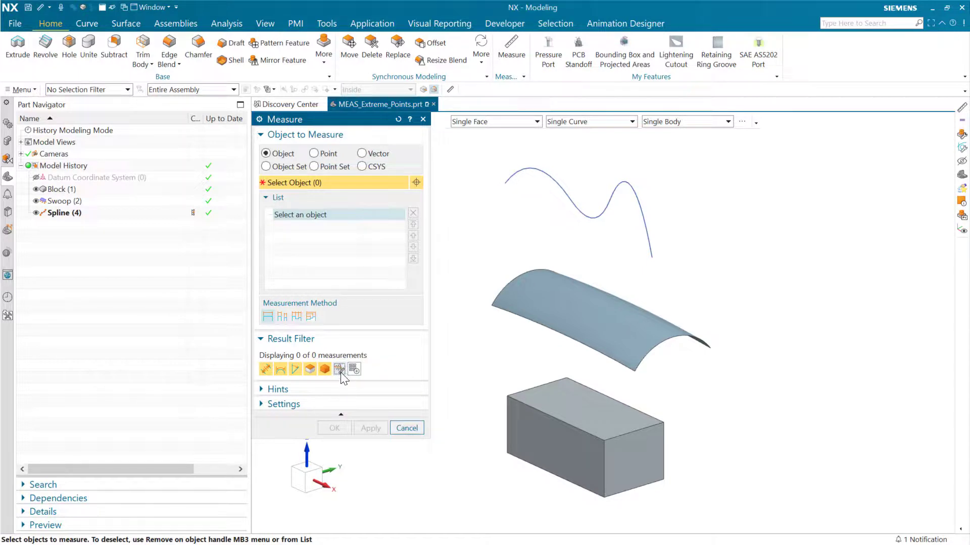
{"action": "left_click", "coordinate": [340, 405]}
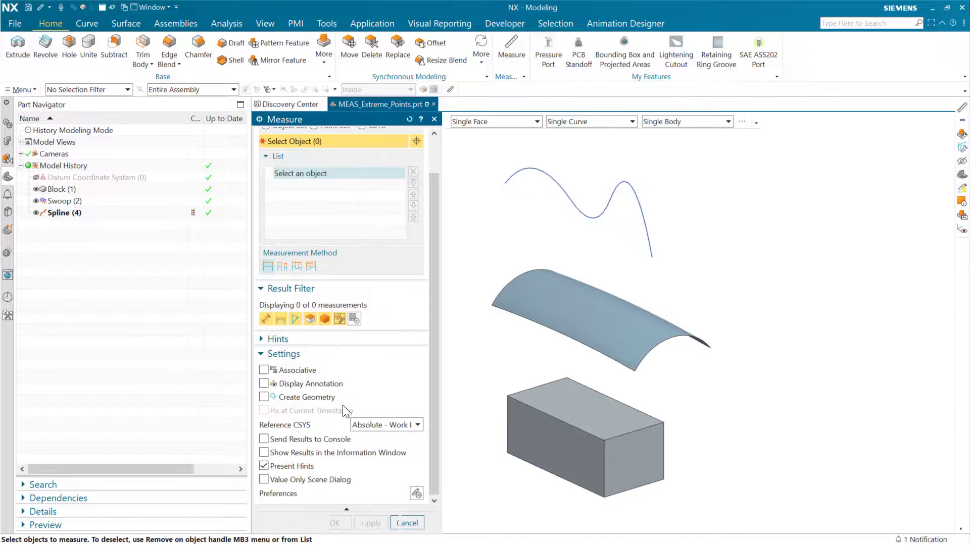
{"action": "left_click", "coordinate": [416, 494]}
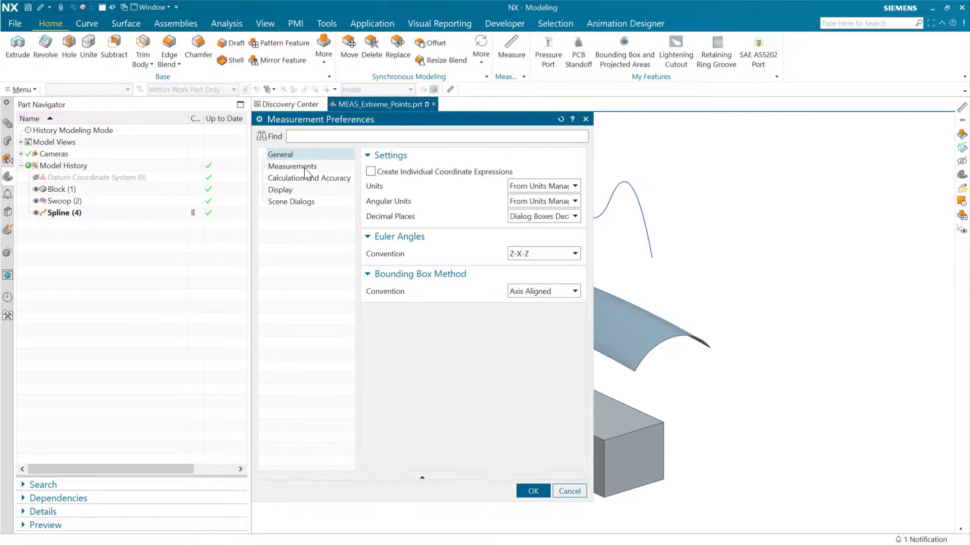
Step: Keep Extreme Point enabled under Measurements > Extreme in preferences and confirm
{"action": "left_click", "coordinate": [303, 167]}
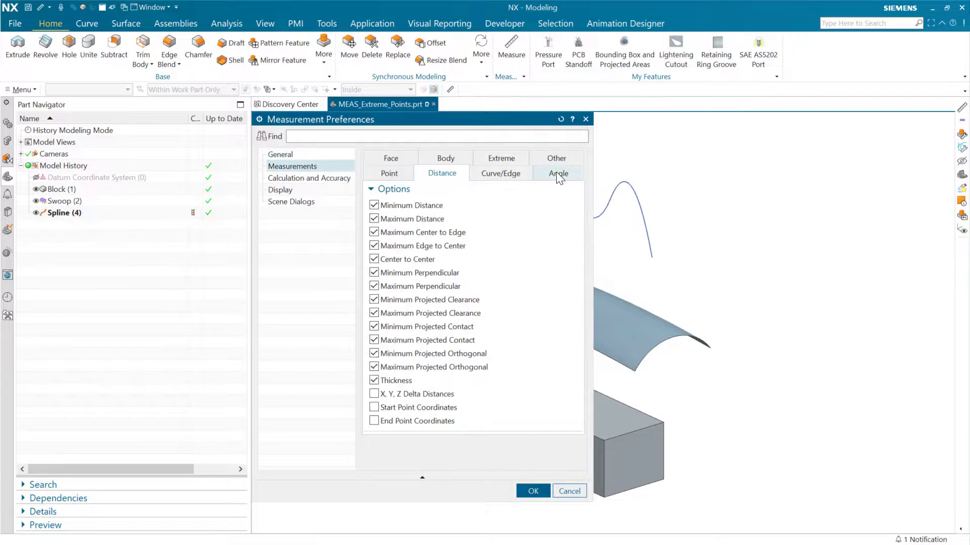
{"action": "left_click", "coordinate": [508, 158]}
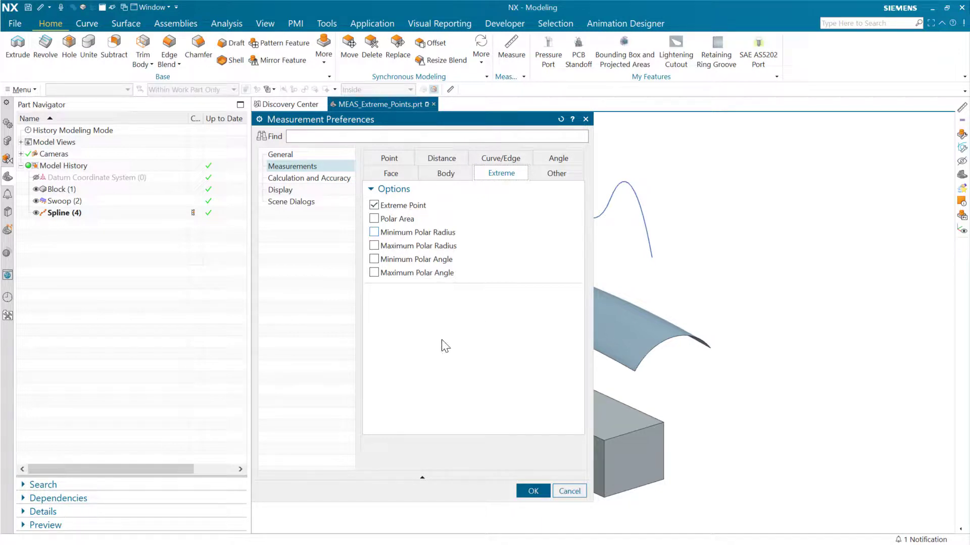
{"action": "left_click", "coordinate": [533, 491]}
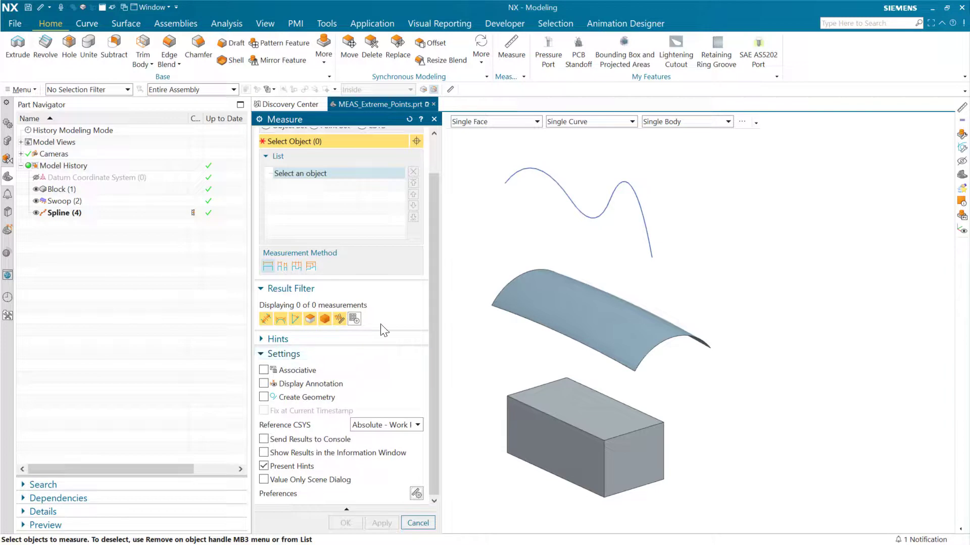
Step: Measure the spline's extreme point along Z, found at (246.3024, 0.0, 457.8449)
{"action": "left_click", "coordinate": [374, 354]}
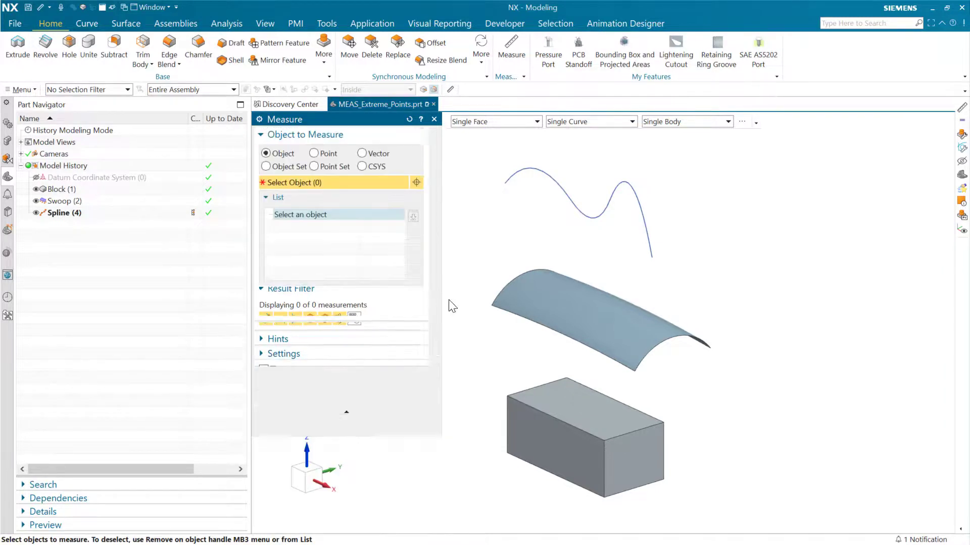
{"action": "left_click", "coordinate": [551, 176]}
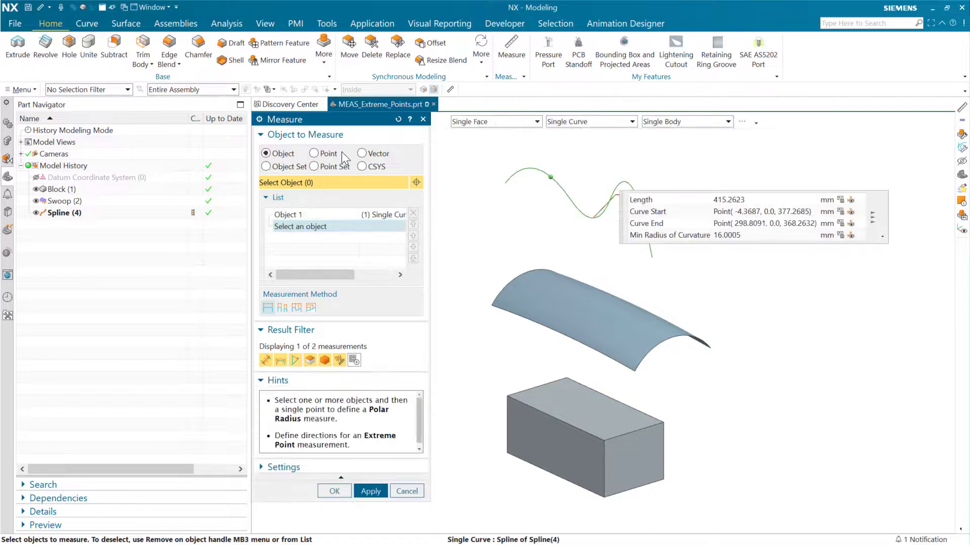
{"action": "middle_click", "coordinate": [536, 230]}
{"action": "middle_click", "coordinate": [544, 233]}
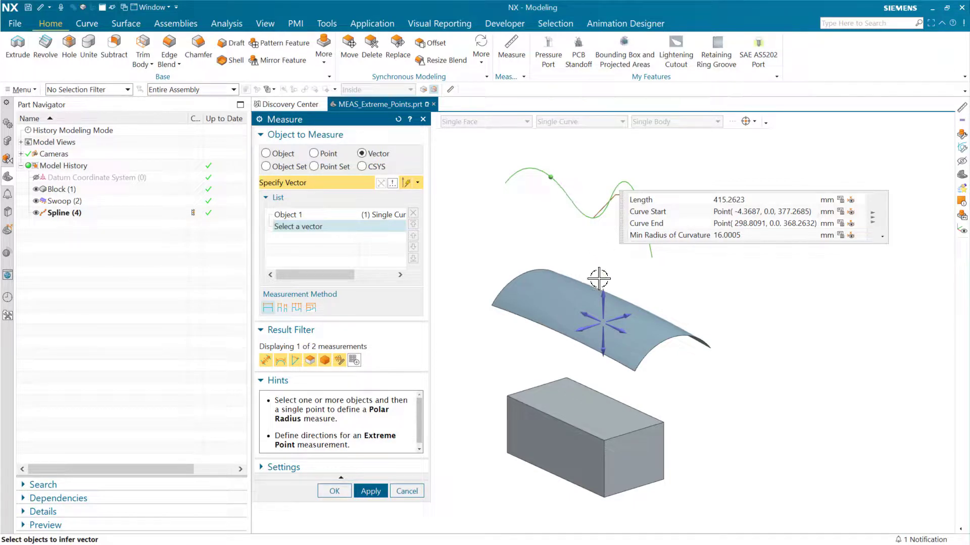
{"action": "left_click", "coordinate": [601, 295]}
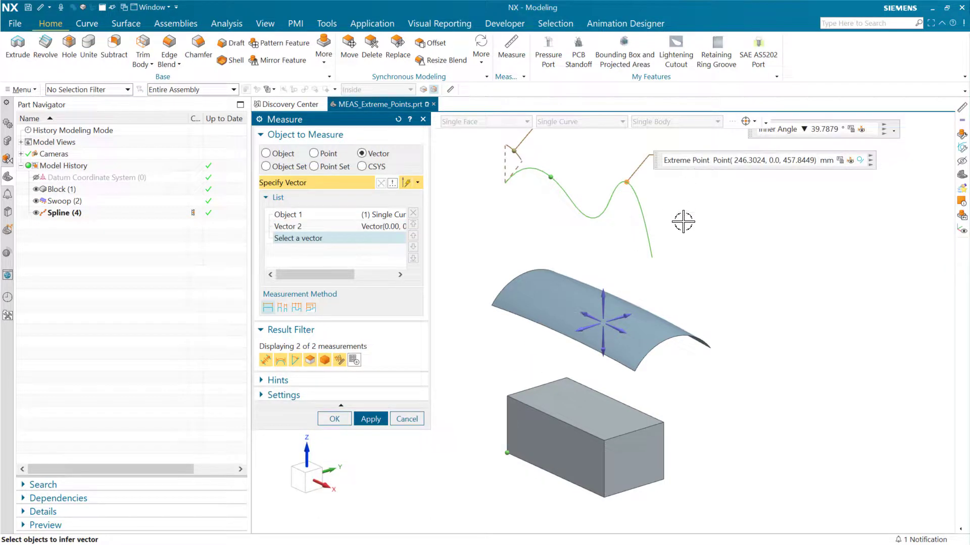
Step: Hide the angle result and switch to a front view of the spline
{"action": "left_click_drag", "start_coordinate": [755, 130], "coordinate": [779, 129]}
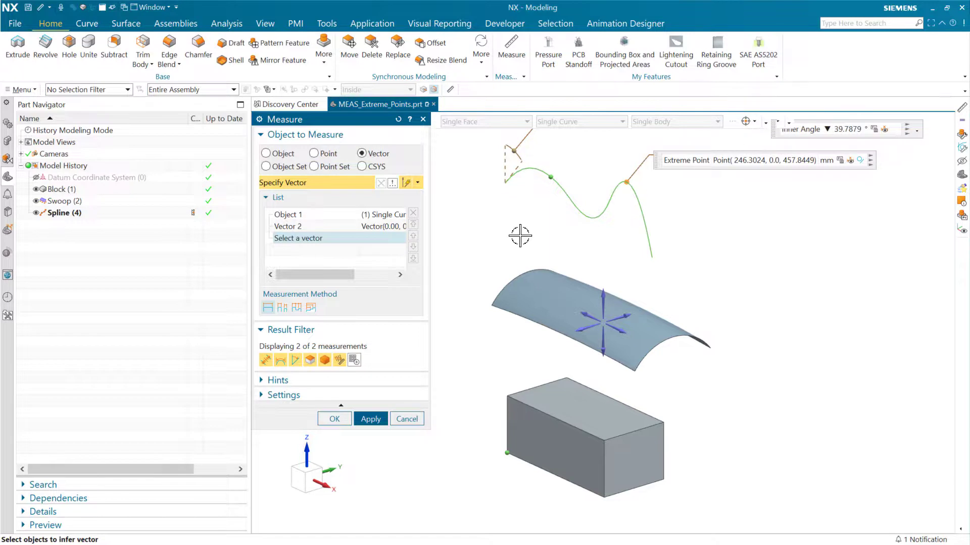
{"action": "left_click", "coordinate": [294, 362]}
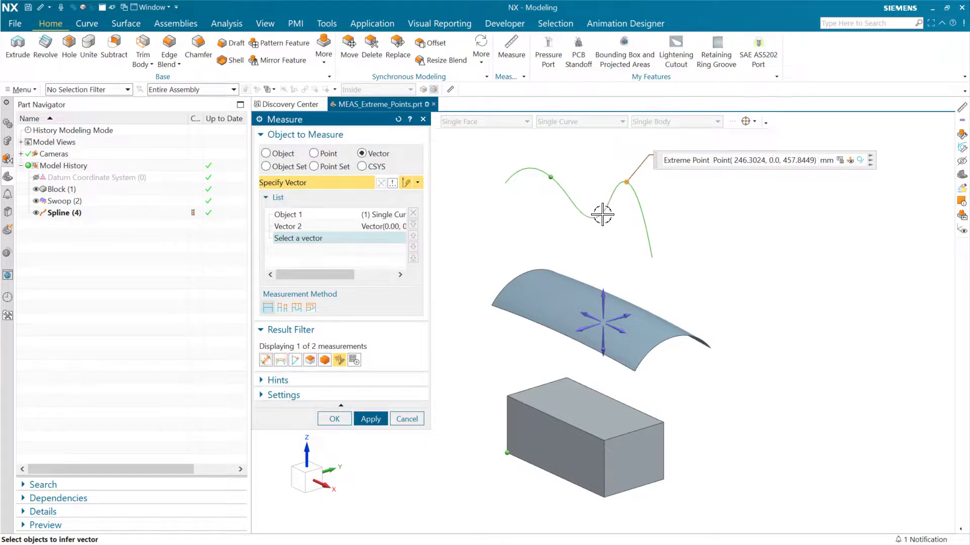
{"action": "key", "text": "ctrl+alt+f"}
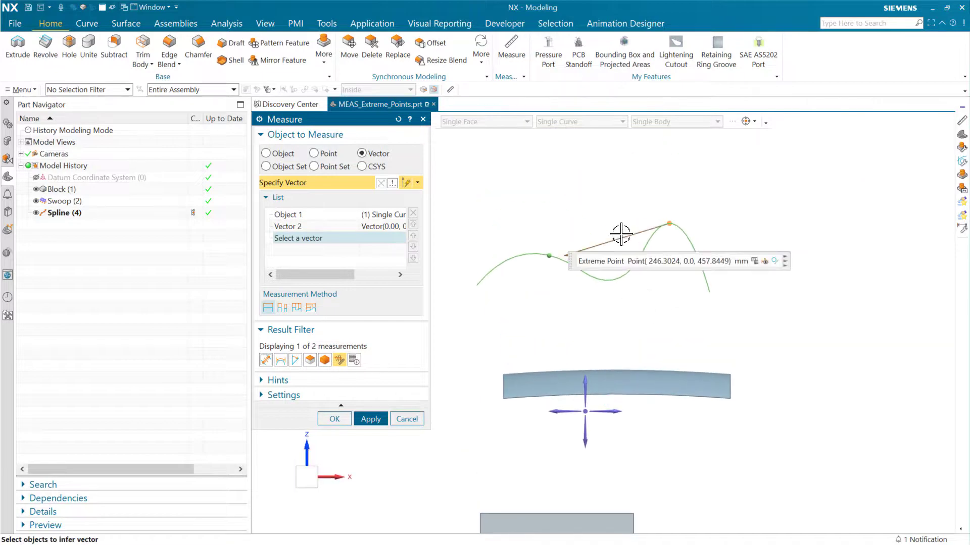
Step: Compare the spline's extreme points along +X, −X and another axis direction
{"action": "left_click_drag", "start_coordinate": [571, 261], "coordinate": [689, 193]}
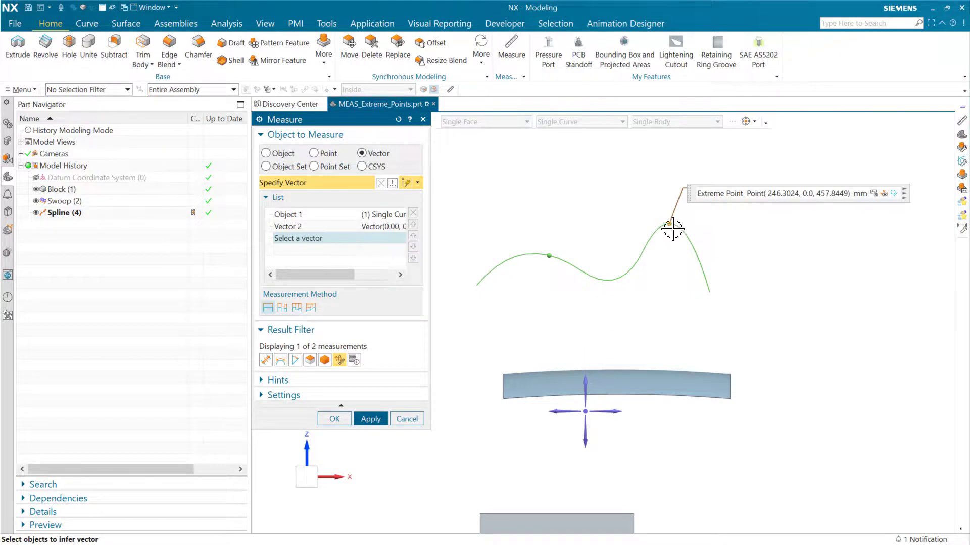
{"action": "left_click", "coordinate": [367, 229]}
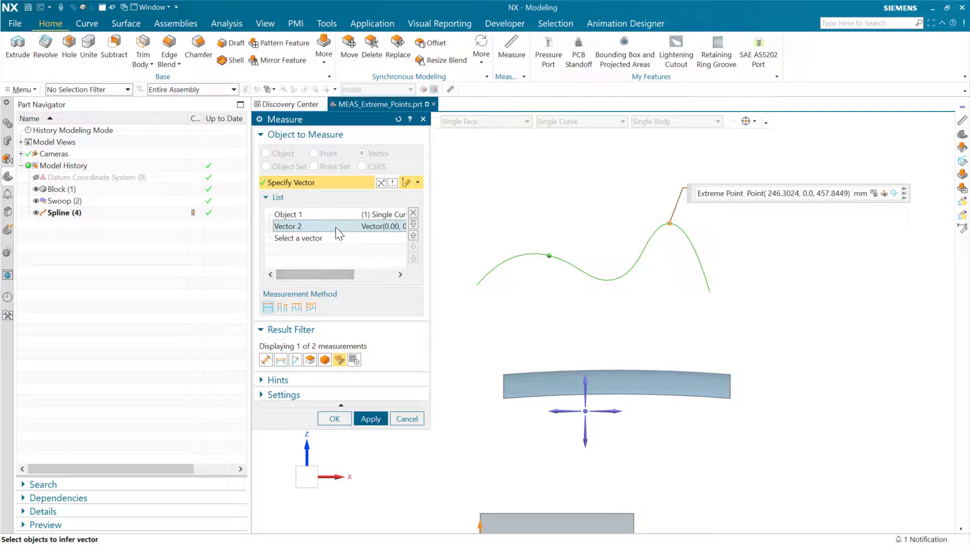
{"action": "left_click", "coordinate": [612, 412]}
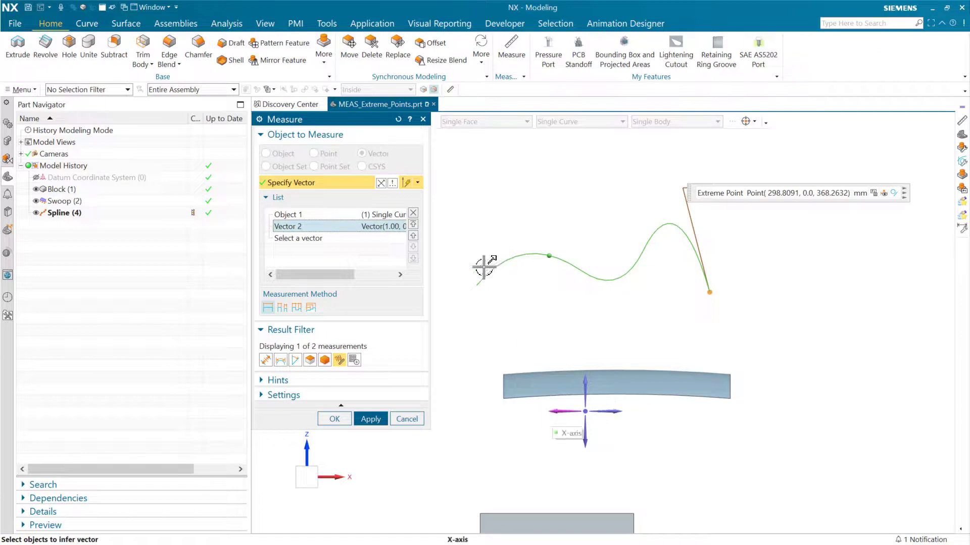
{"action": "left_click", "coordinate": [561, 411]}
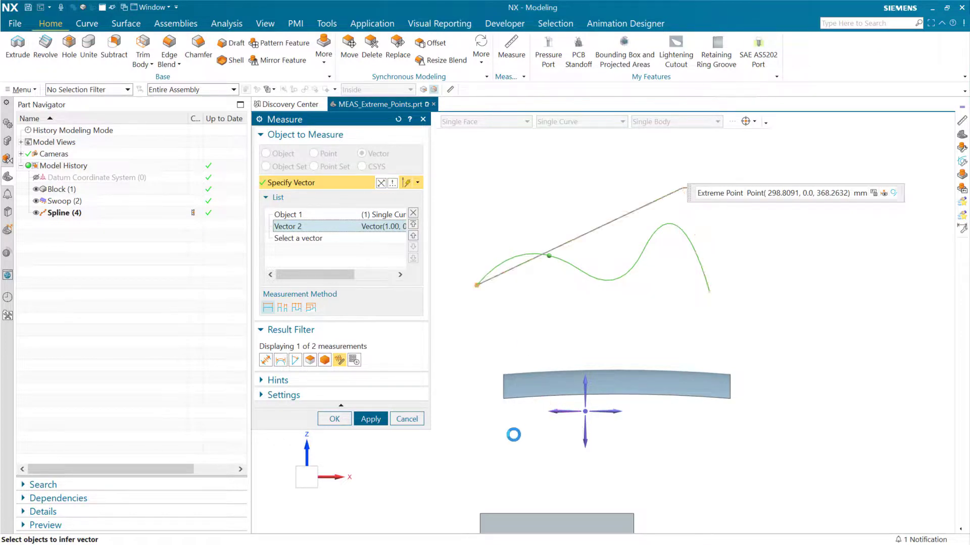
{"action": "left_click", "coordinate": [585, 439]}
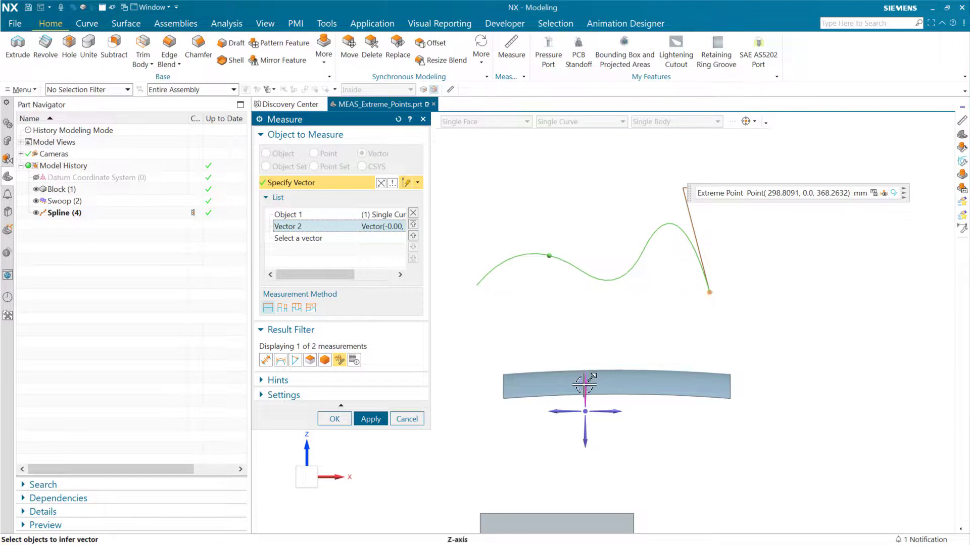
Step: Restore the +Z direction and create associative feature Measure [Extreme Point] (9)
{"action": "left_click", "coordinate": [585, 384]}
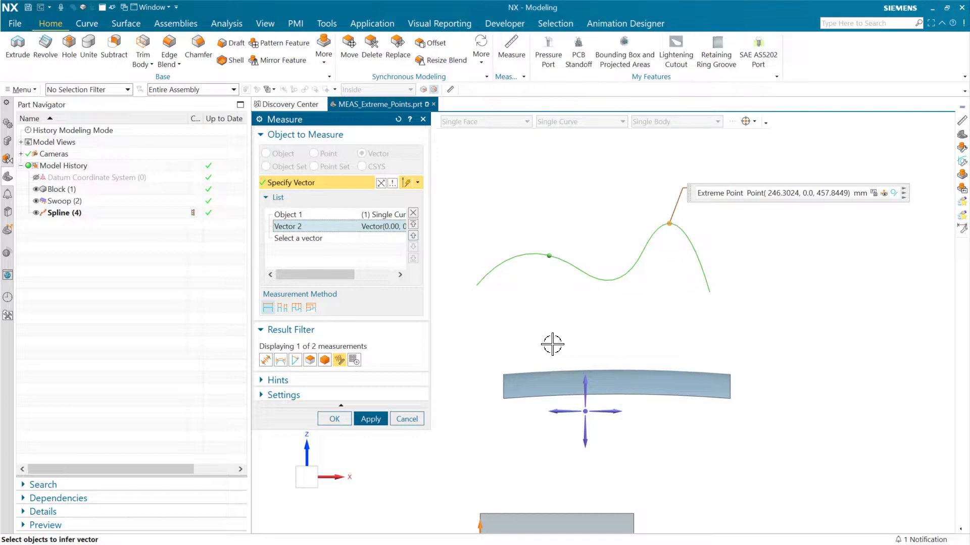
{"action": "left_click", "coordinate": [874, 194]}
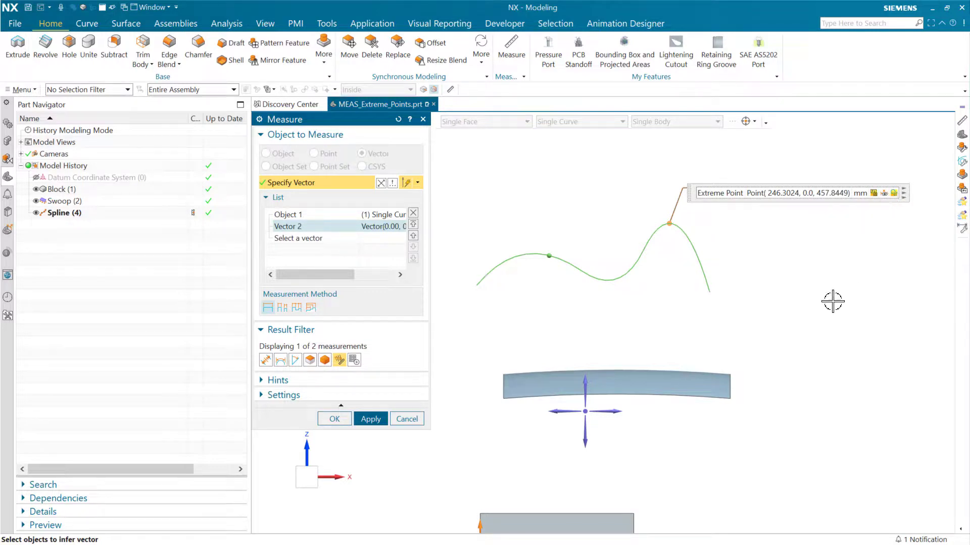
{"action": "left_click", "coordinate": [334, 419]}
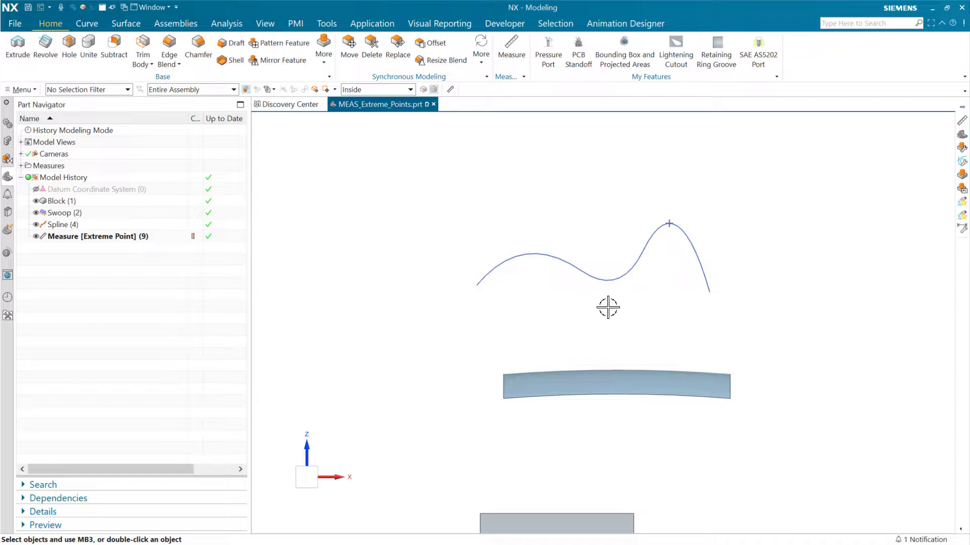
Step: Measure the swept surface's extreme point along X then Y, creating Measure [Extreme Point] (10)
{"action": "key", "text": "Home"}
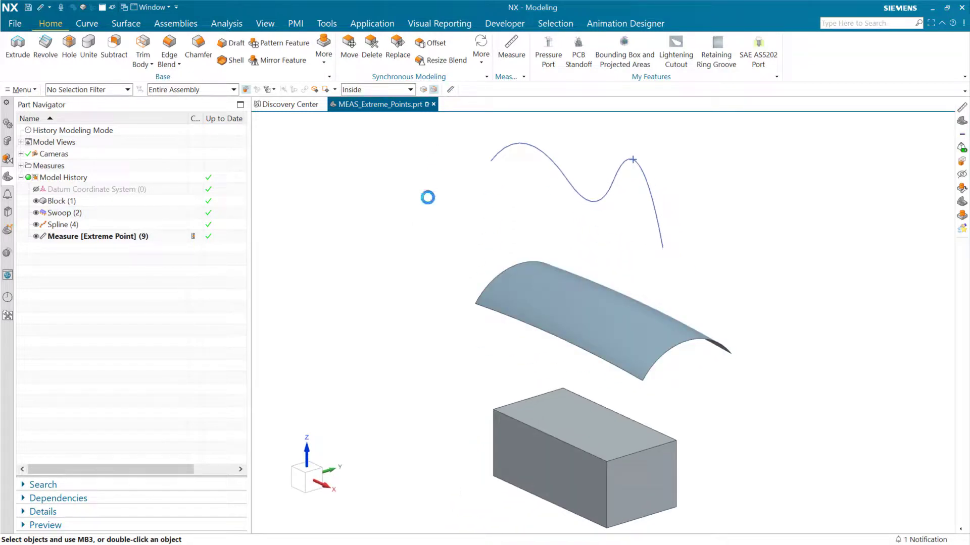
{"action": "left_click", "coordinate": [618, 318]}
{"action": "middle_click", "coordinate": [695, 293]}
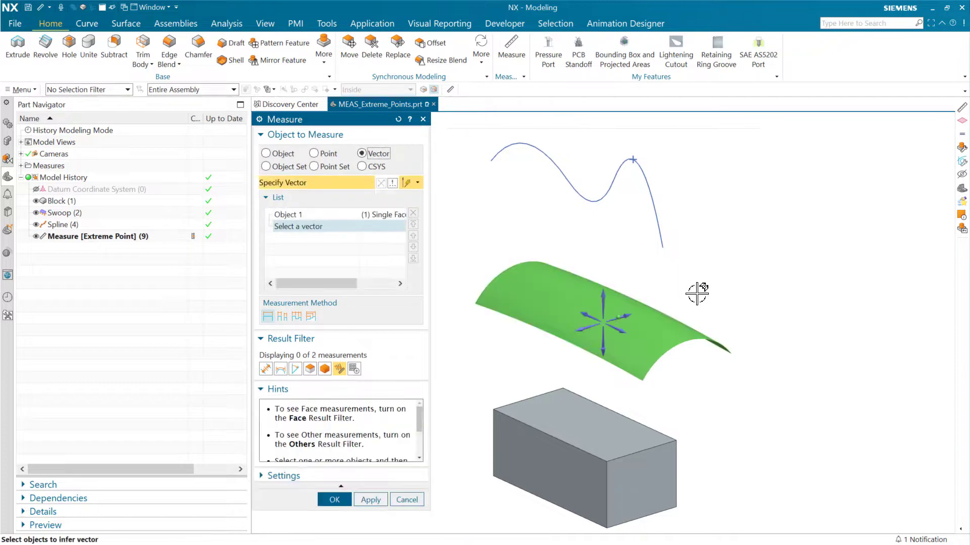
{"action": "left_click", "coordinate": [615, 333]}
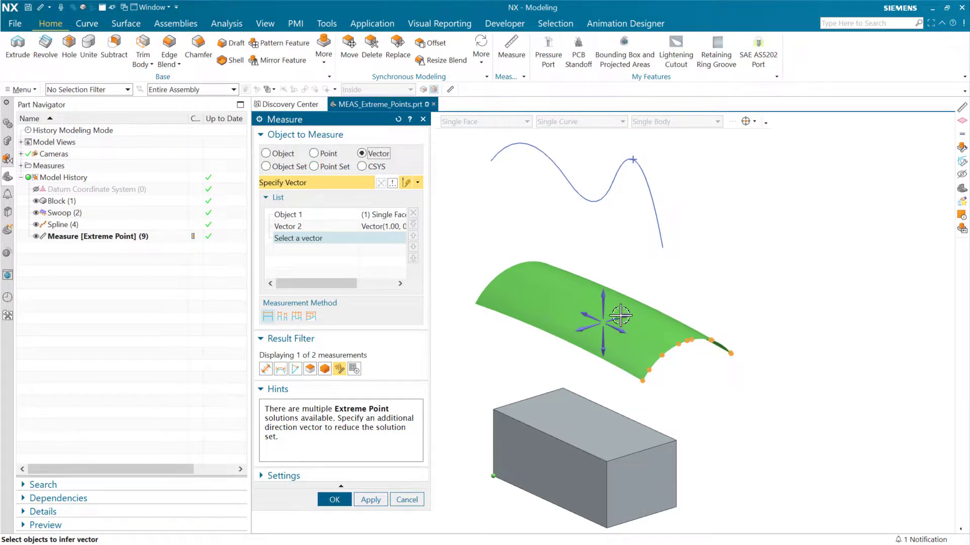
{"action": "left_click", "coordinate": [625, 316]}
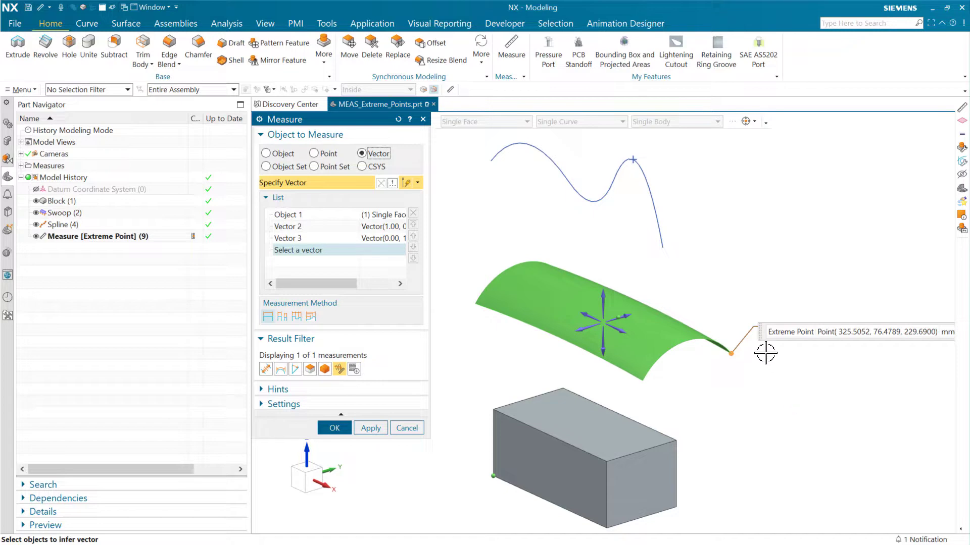
{"action": "mouse_move", "coordinate": [763, 344]}
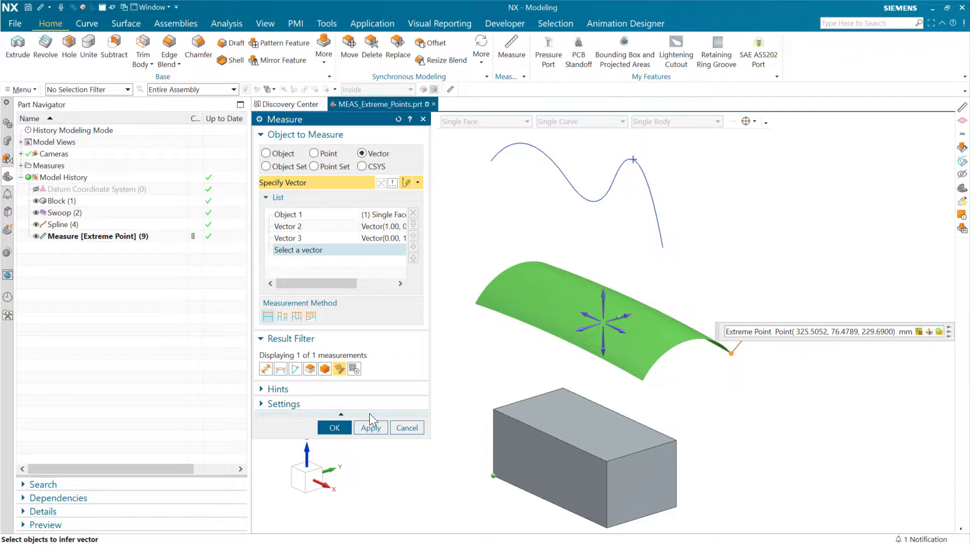
{"action": "left_click", "coordinate": [335, 428]}
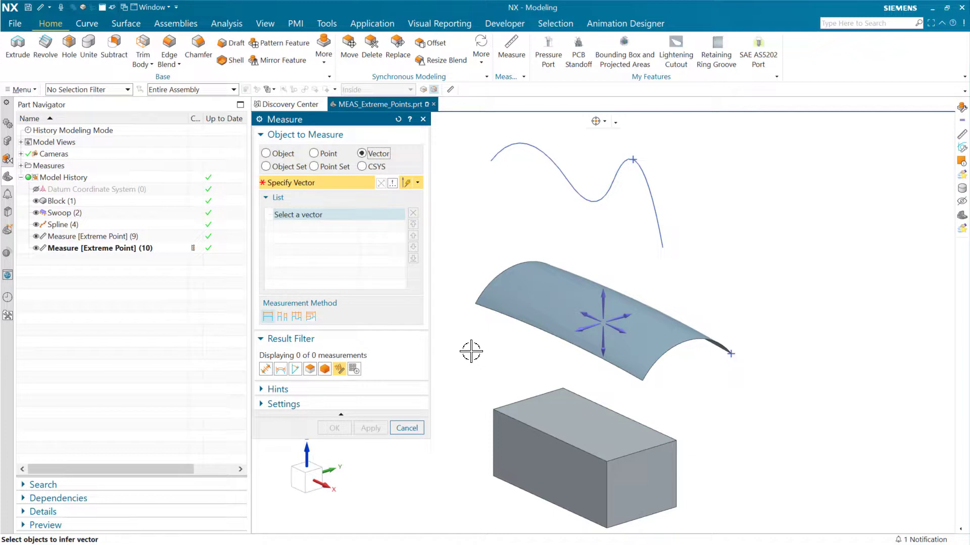
Step: Measure the whole block body along X, Y and Z, creating Measure [Extreme Point] (11) at (200, 100, 80)
{"action": "left_click", "coordinate": [581, 428]}
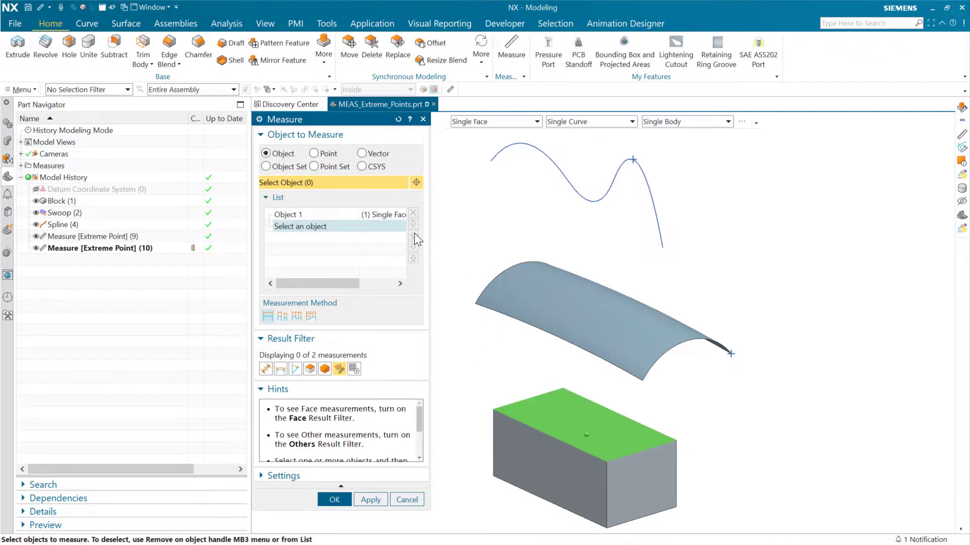
{"action": "left_click", "coordinate": [391, 214]}
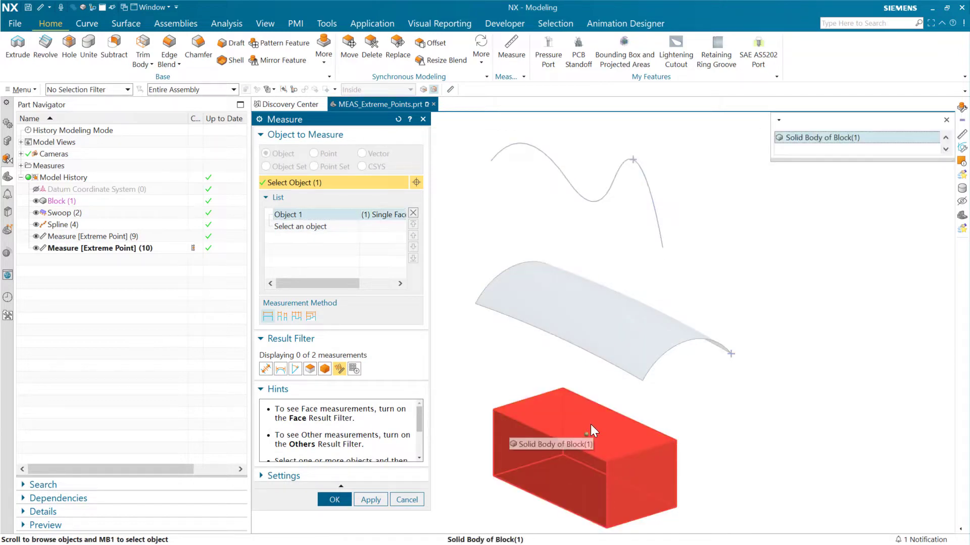
{"action": "left_click", "coordinate": [590, 425]}
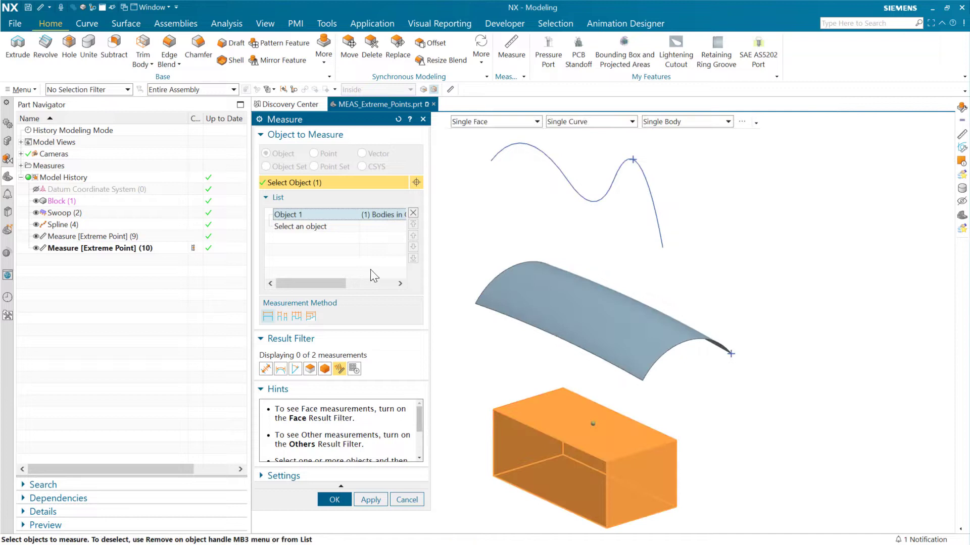
{"action": "left_click", "coordinate": [356, 231]}
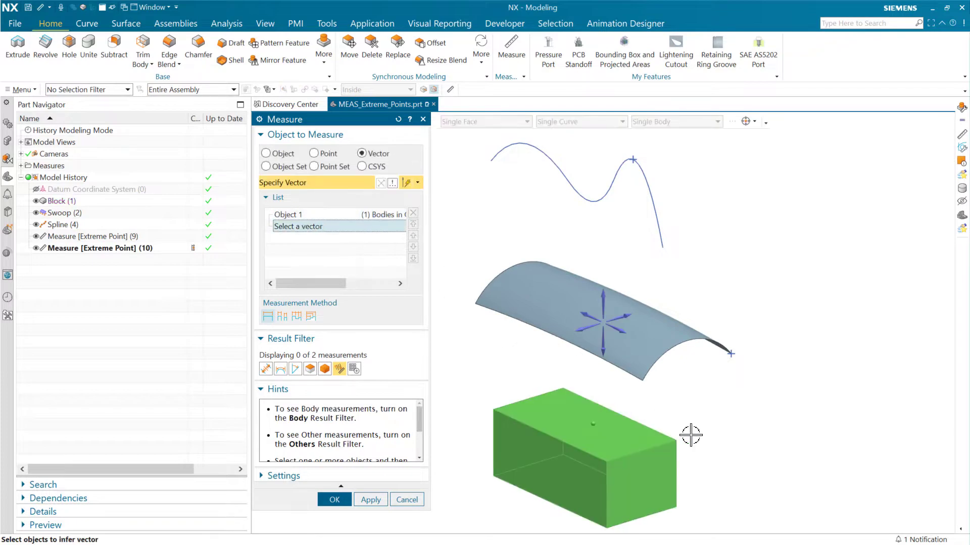
{"action": "left_click", "coordinate": [617, 332]}
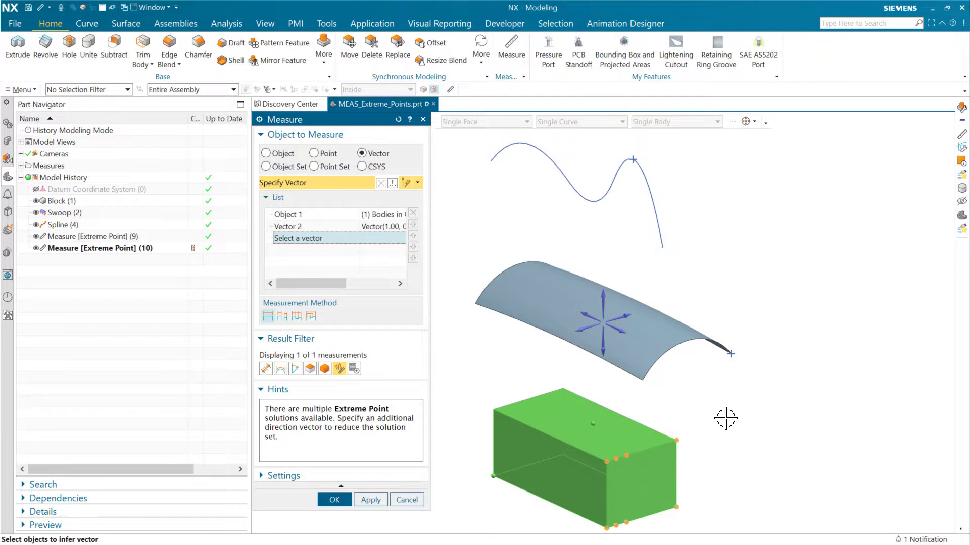
{"action": "left_click", "coordinate": [628, 314]}
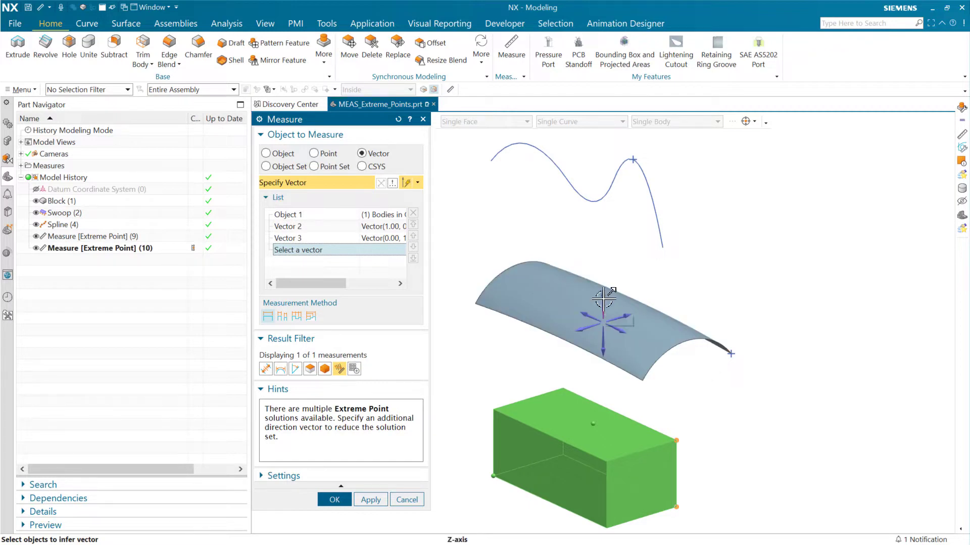
{"action": "left_click", "coordinate": [604, 299]}
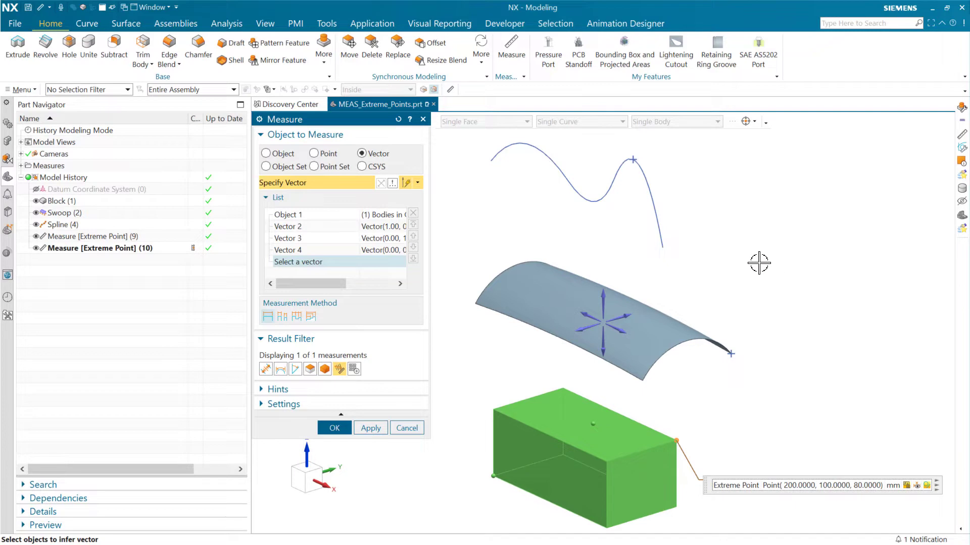
{"action": "left_click", "coordinate": [335, 428]}
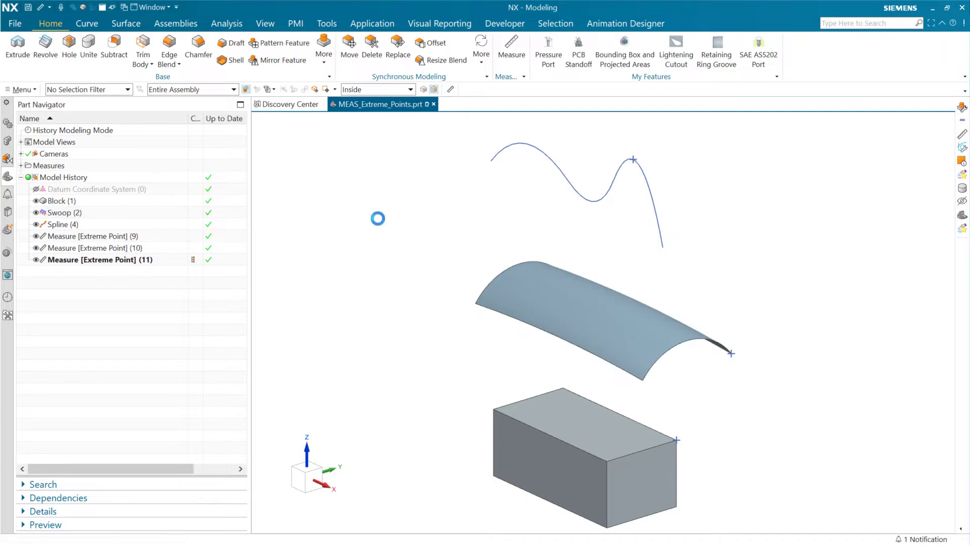
Step: Mark the swept surface's highest point with associative geometry as Measure [Extreme Point] (12)
{"action": "left_click", "coordinate": [561, 297]}
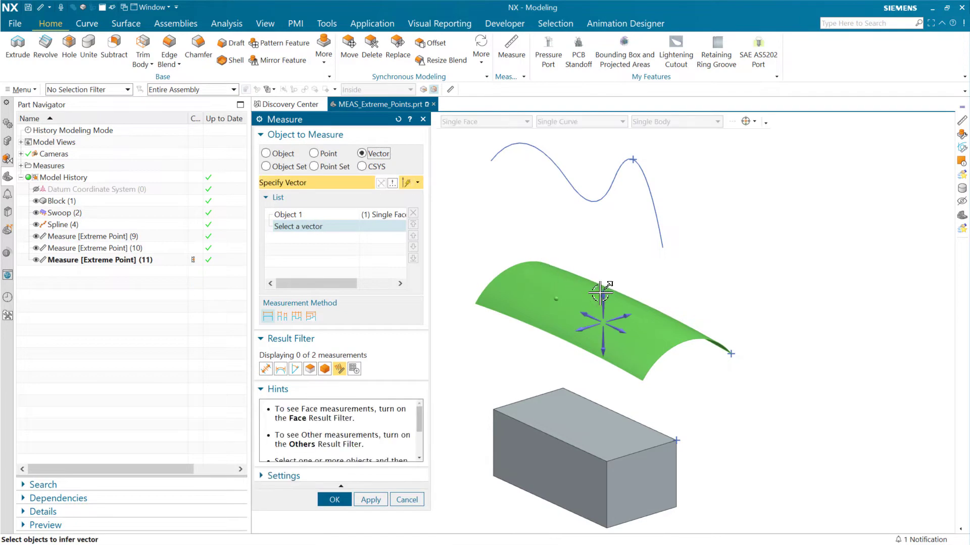
{"action": "left_click", "coordinate": [603, 298]}
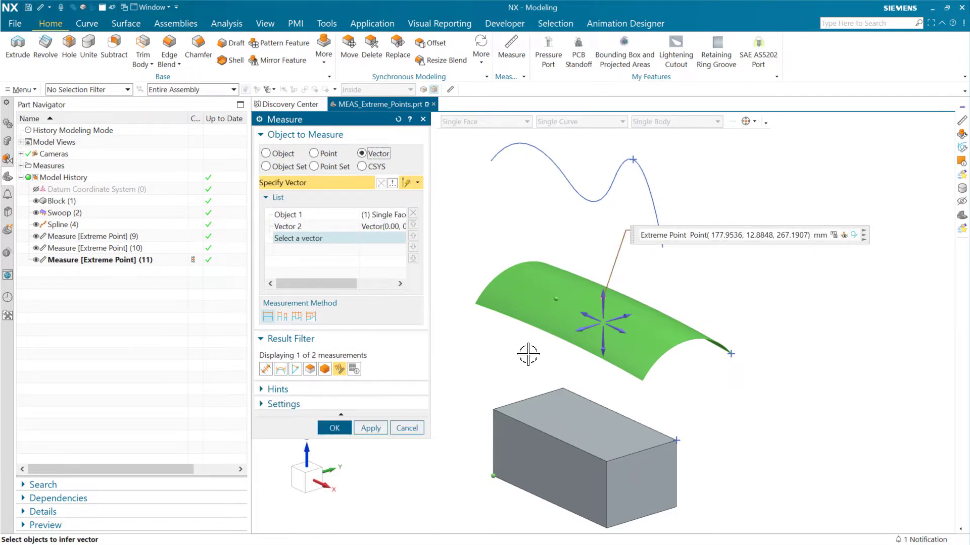
{"action": "middle_click_drag", "start_coordinate": [533, 354], "coordinate": [606, 303]}
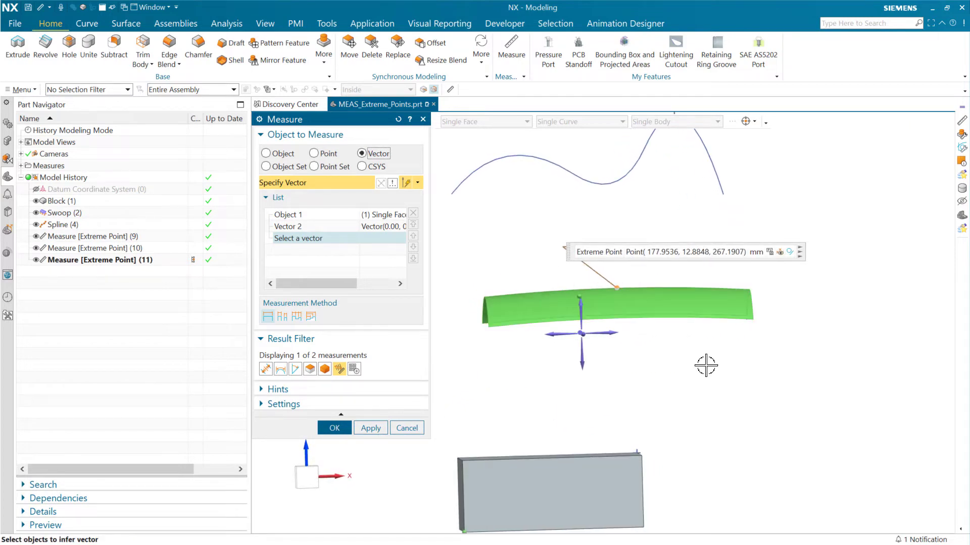
{"action": "middle_click_drag", "start_coordinate": [710, 369], "coordinate": [674, 395]}
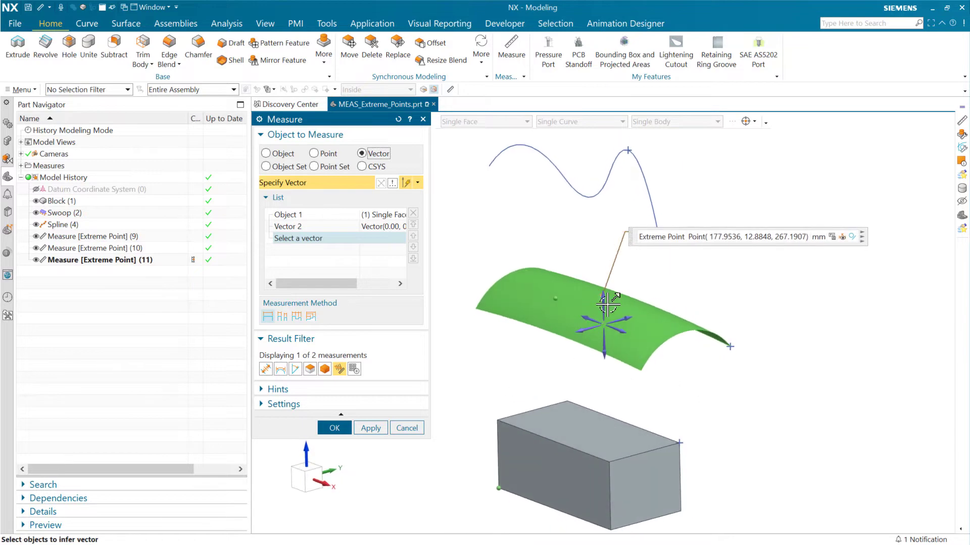
{"action": "left_click_drag", "start_coordinate": [632, 243], "coordinate": [662, 267]}
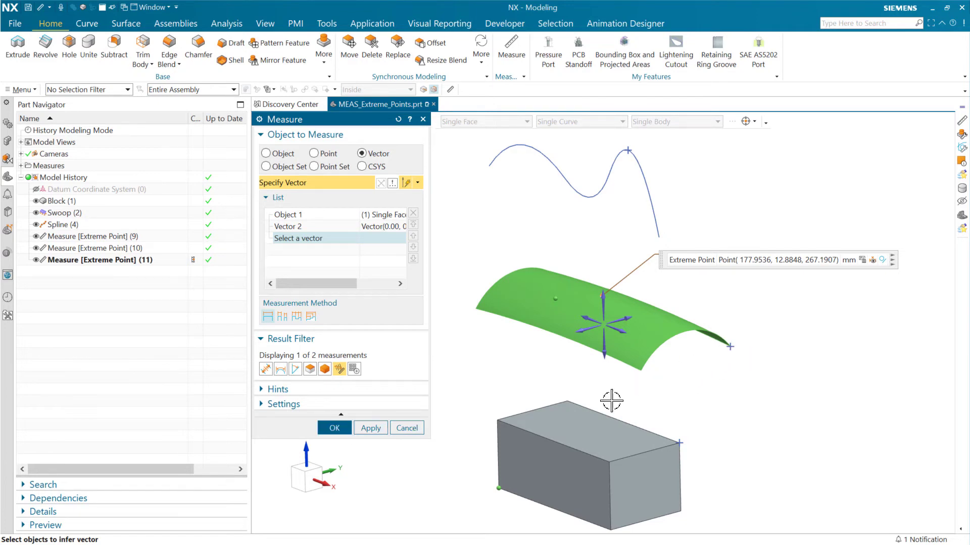
{"action": "left_click", "coordinate": [865, 268]}
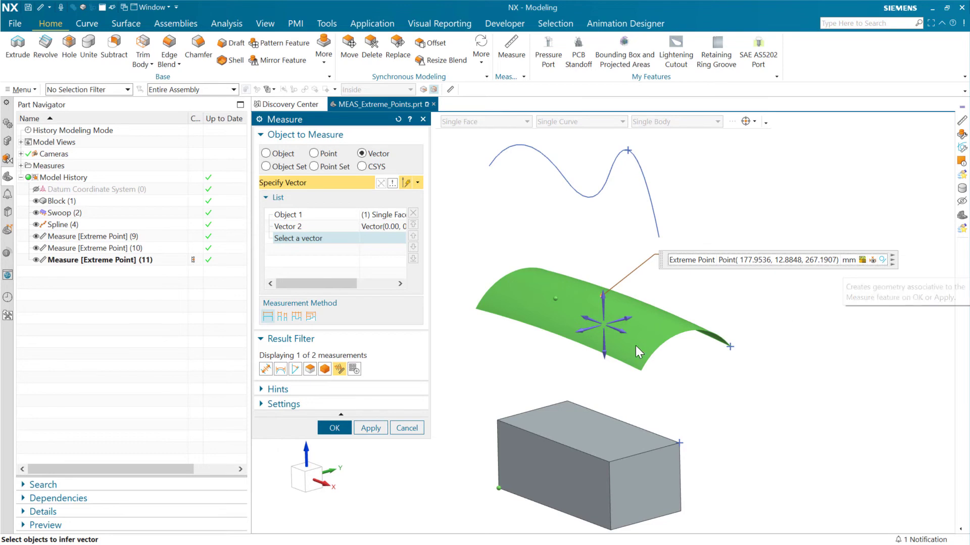
{"action": "left_click", "coordinate": [335, 428]}
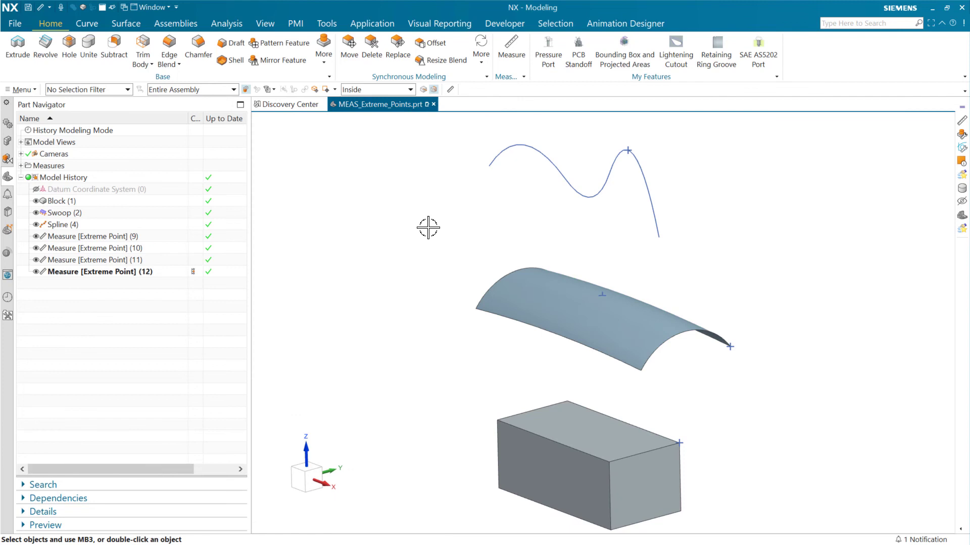